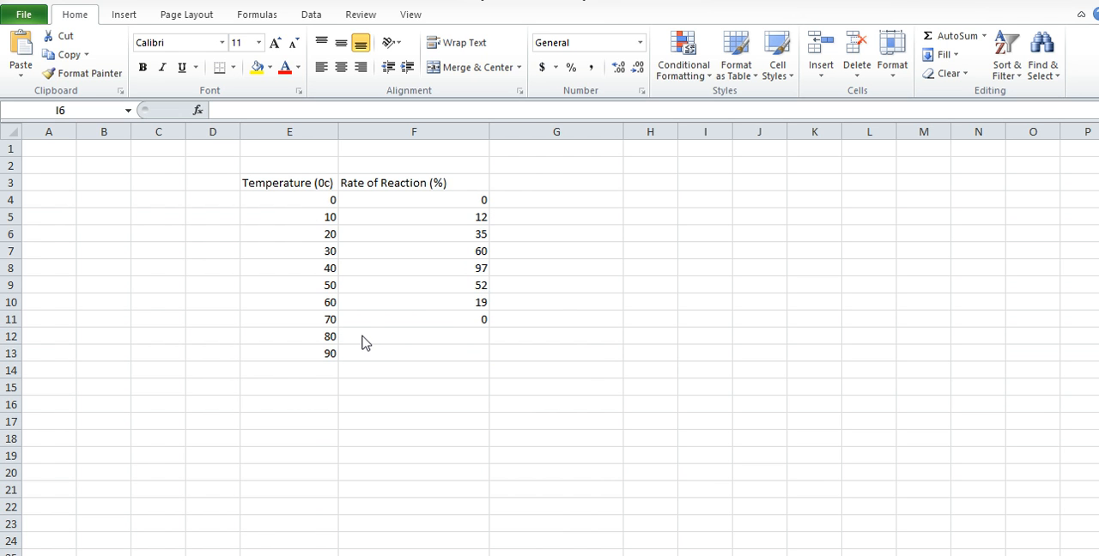
# Enter a rate of reaction of 0 for the 80 and 90 degree rows in F12 and F13
pyautogui.click(482, 344)
pyautogui.write('0')
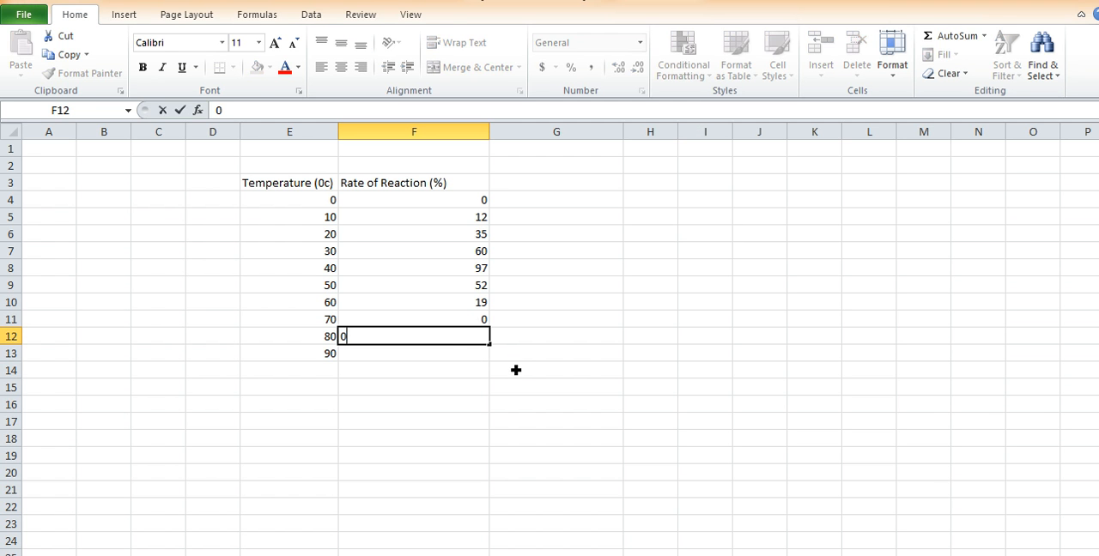
pyautogui.press('Return')
pyautogui.write('0')
pyautogui.click(549, 388)
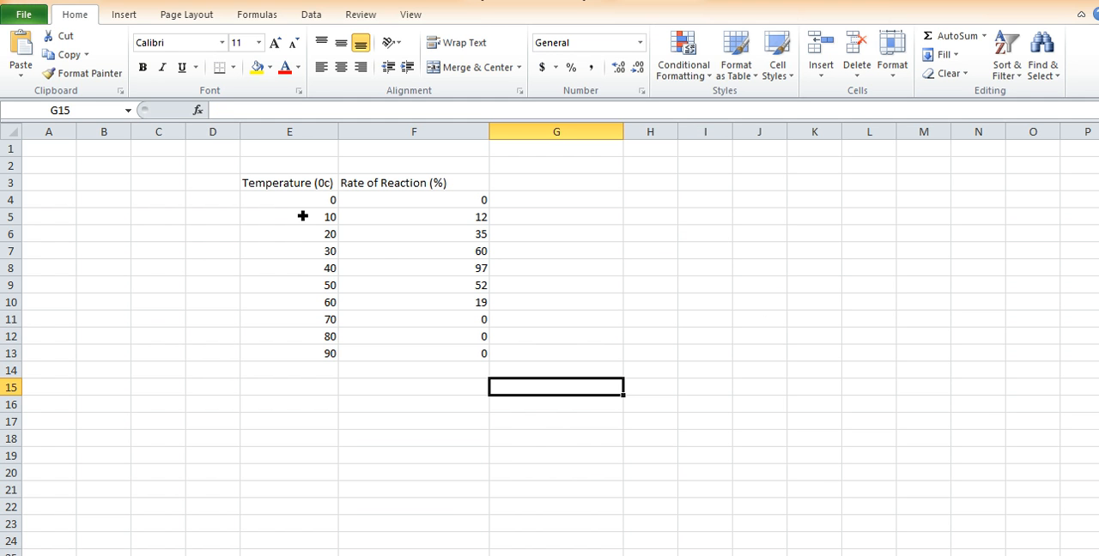
# Plot E4:F13 as a scatter chart with smooth lines and markers, and place it beside the data table
pyautogui.moveTo(282, 201); pyautogui.dragTo(449, 360)
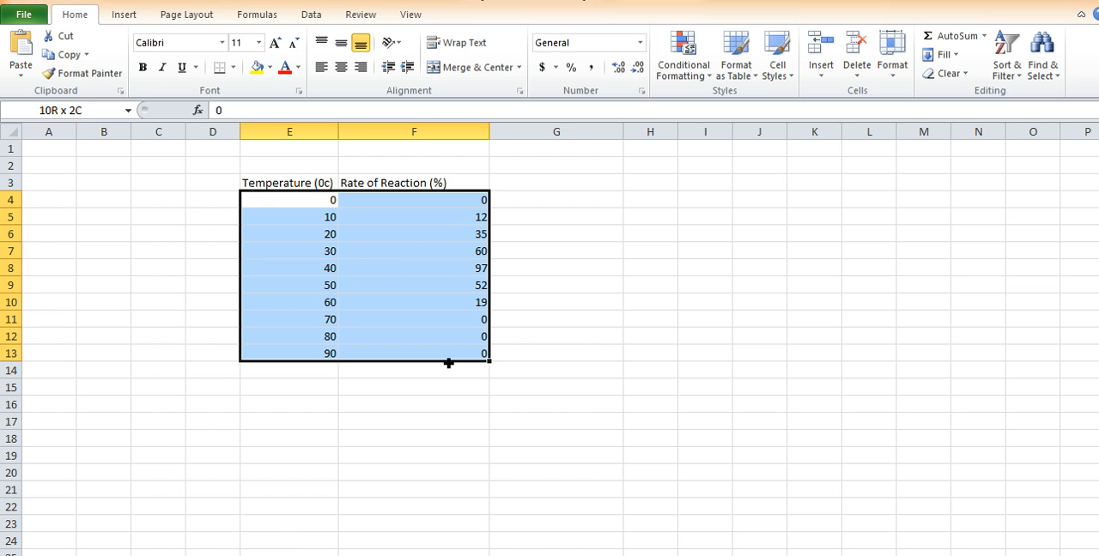
pyautogui.click(117, 19)
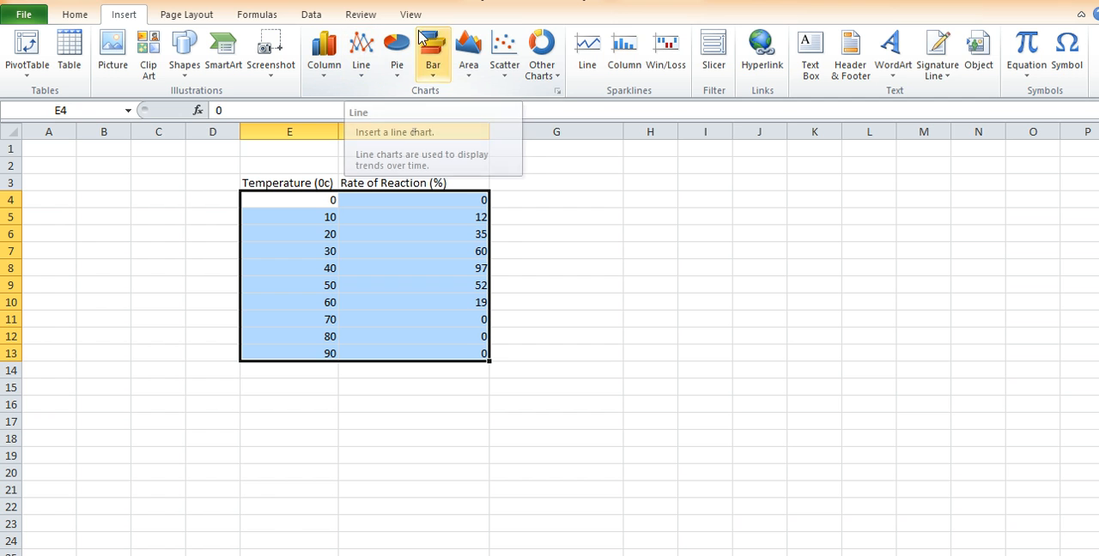
pyautogui.click(506, 62)
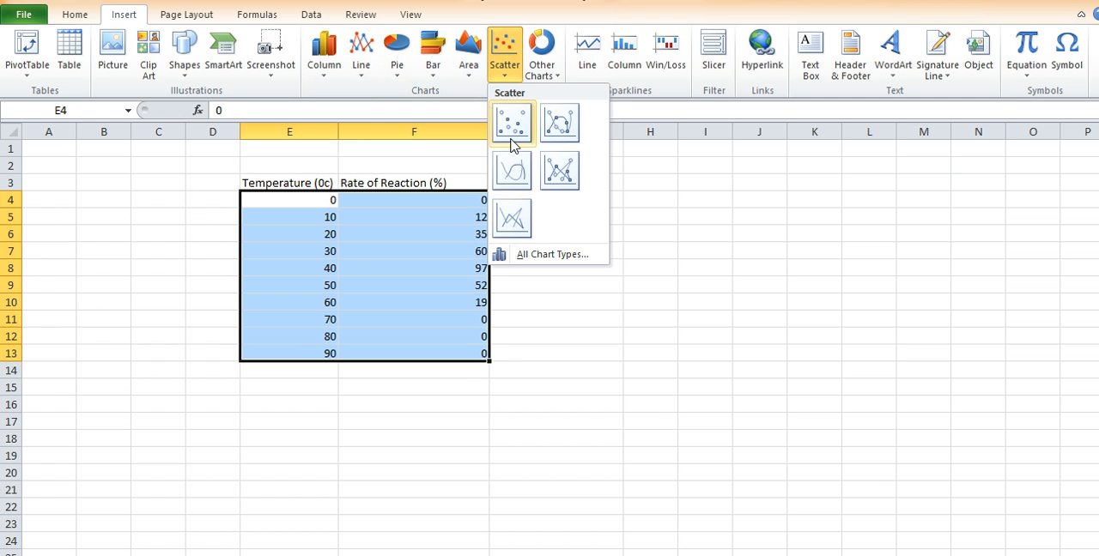
pyautogui.click(561, 123)
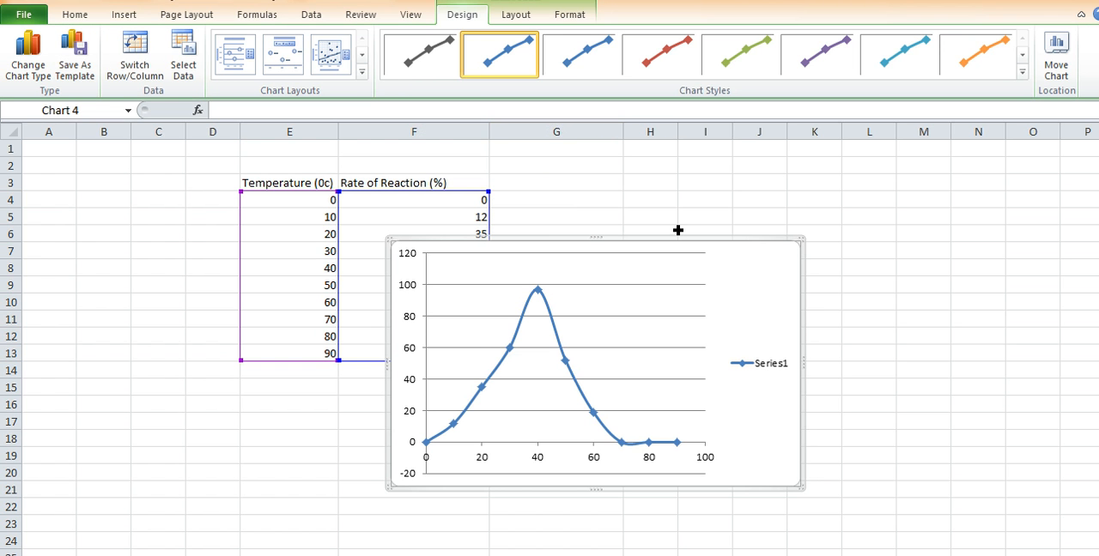
pyautogui.moveTo(667, 245); pyautogui.dragTo(795, 178)
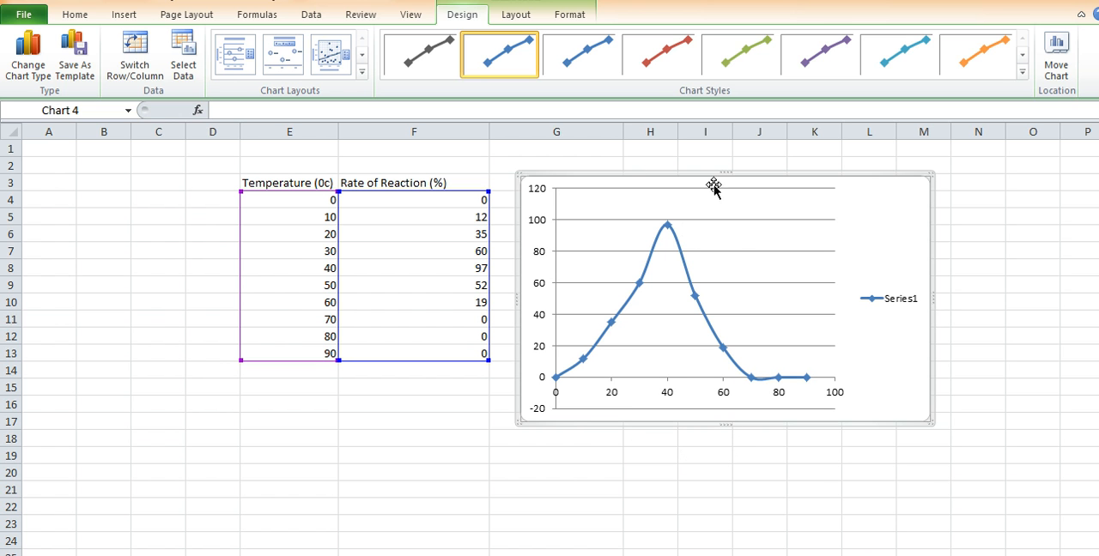
# Add a centered overlay title to the chart reading "Graph to show........"
pyautogui.click(518, 21)
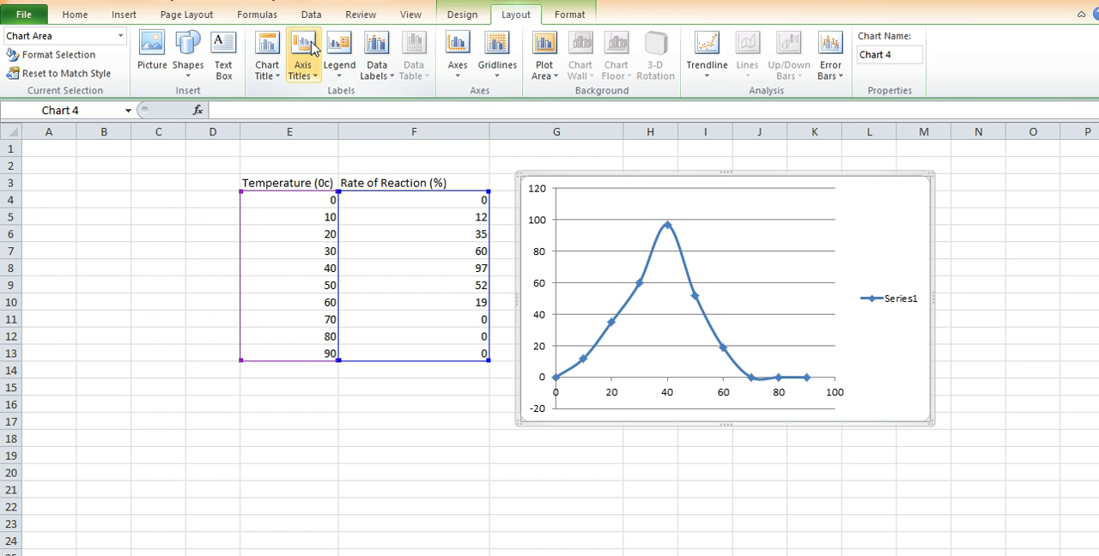
pyautogui.click(267, 62)
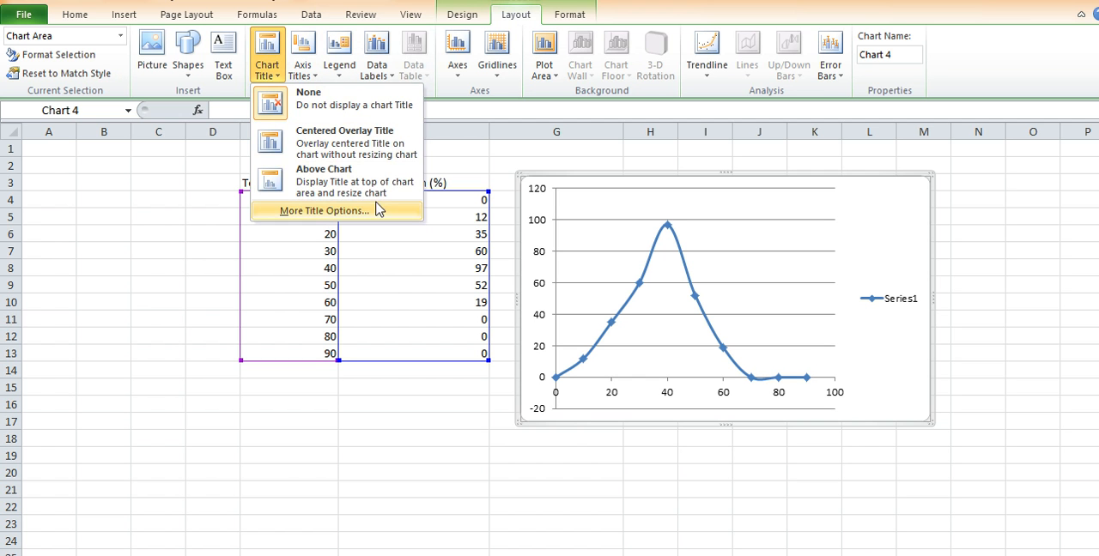
pyautogui.click(344, 148)
pyautogui.doubleClick(753, 200)
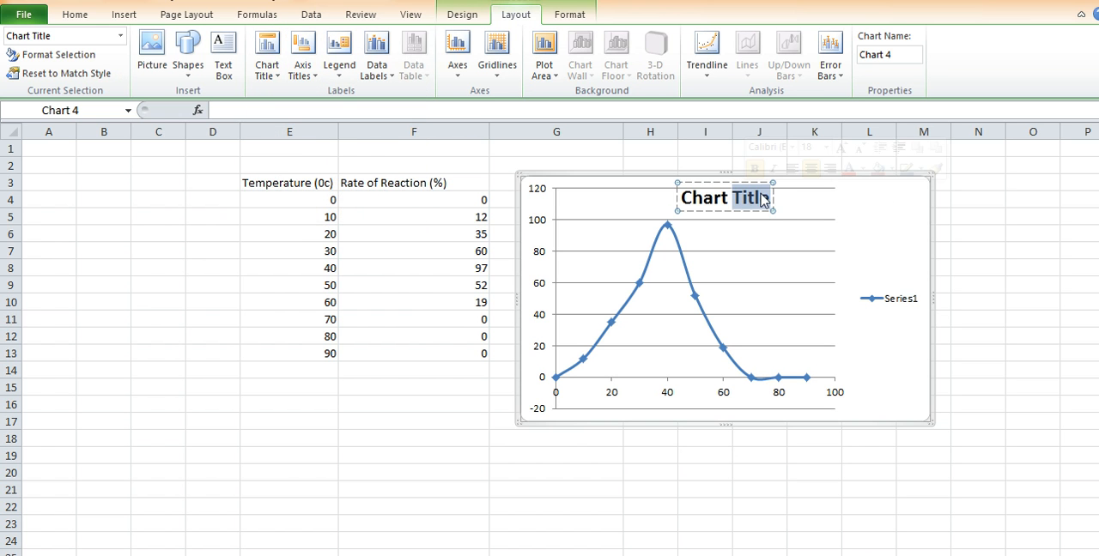
pyautogui.press('BackSpace')
pyautogui.press('BackSpace')
pyautogui.press('BackSpace')
pyautogui.press('BackSpace')
pyautogui.press('BackSpace')
pyautogui.press('BackSpace')
pyautogui.press('BackSpace')
pyautogui.write('GRA')
pyautogui.press('BackSpace')
pyautogui.press('BackSpace')
pyautogui.press('BackSpace')
pyautogui.write('Graph to show........')
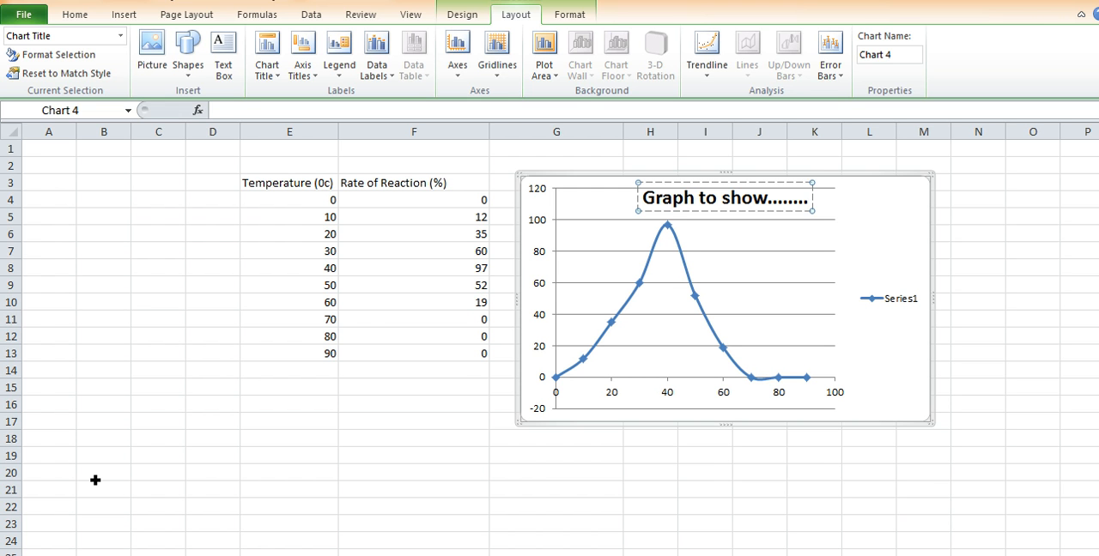
pyautogui.click(695, 506)
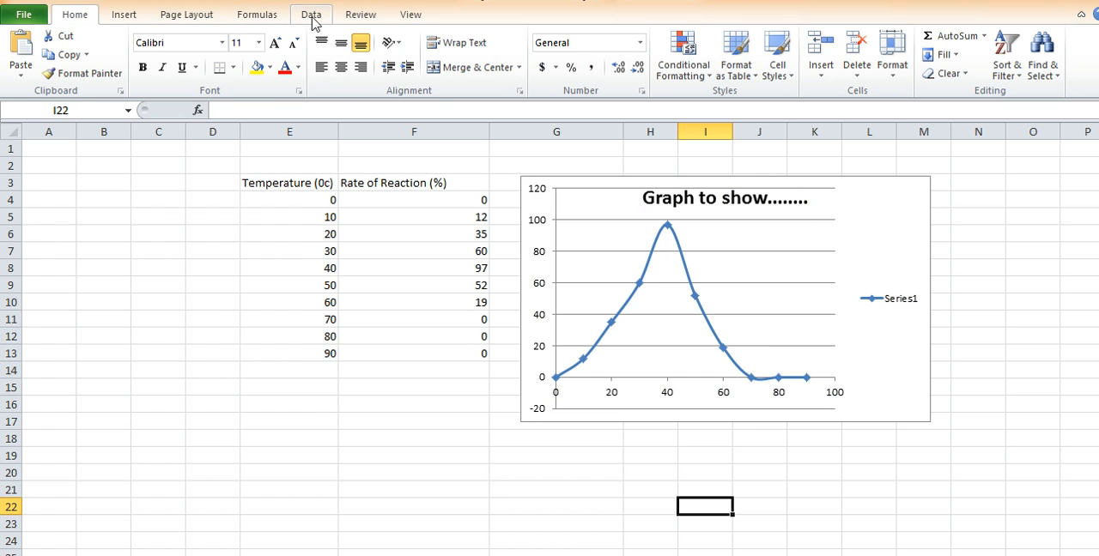
# Add a primary horizontal axis title below the chart's axis
pyautogui.click(189, 15)
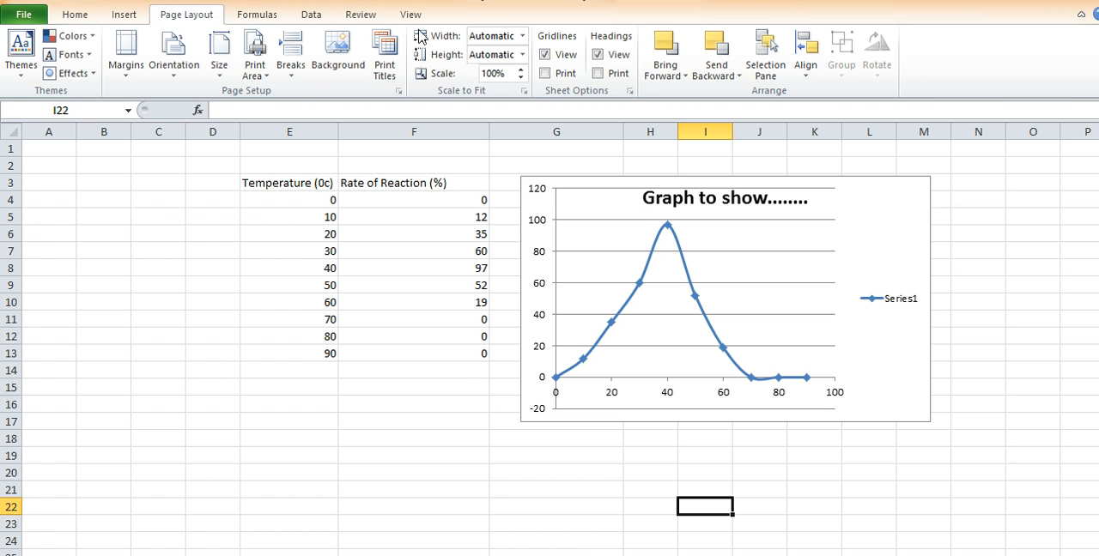
pyautogui.click(768, 254)
pyautogui.click(832, 242)
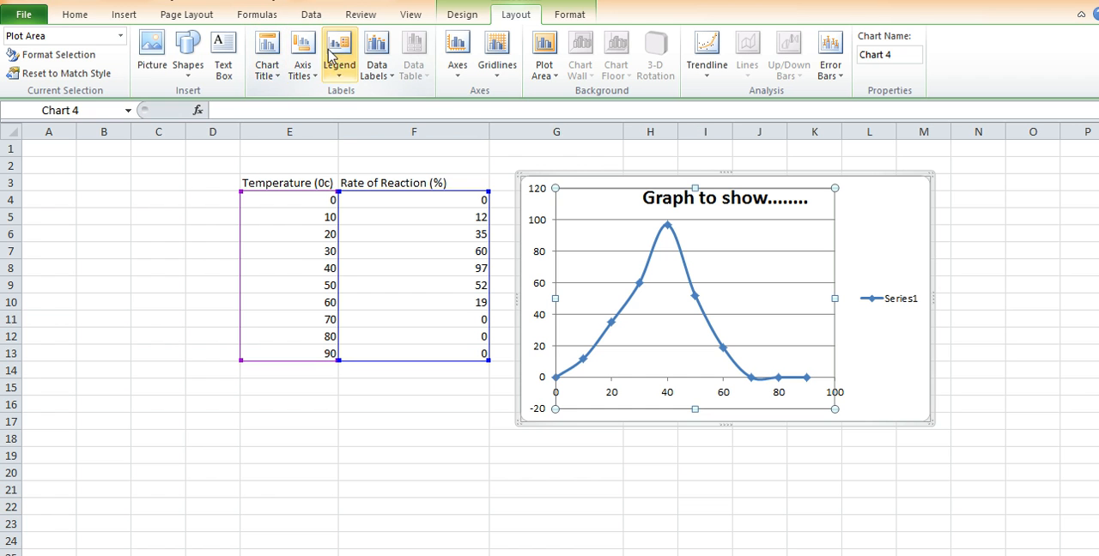
pyautogui.click(305, 53)
pyautogui.moveTo(350, 100)
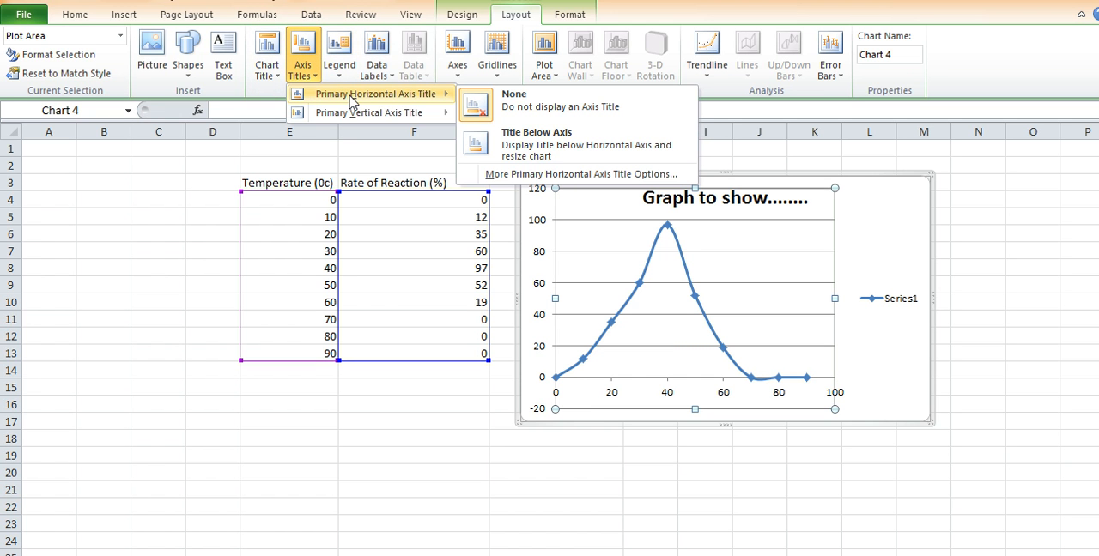
pyautogui.click(537, 146)
# Replace the horizontal axis title's placeholder text with "Temperature (Oc)"
pyautogui.click(709, 406)
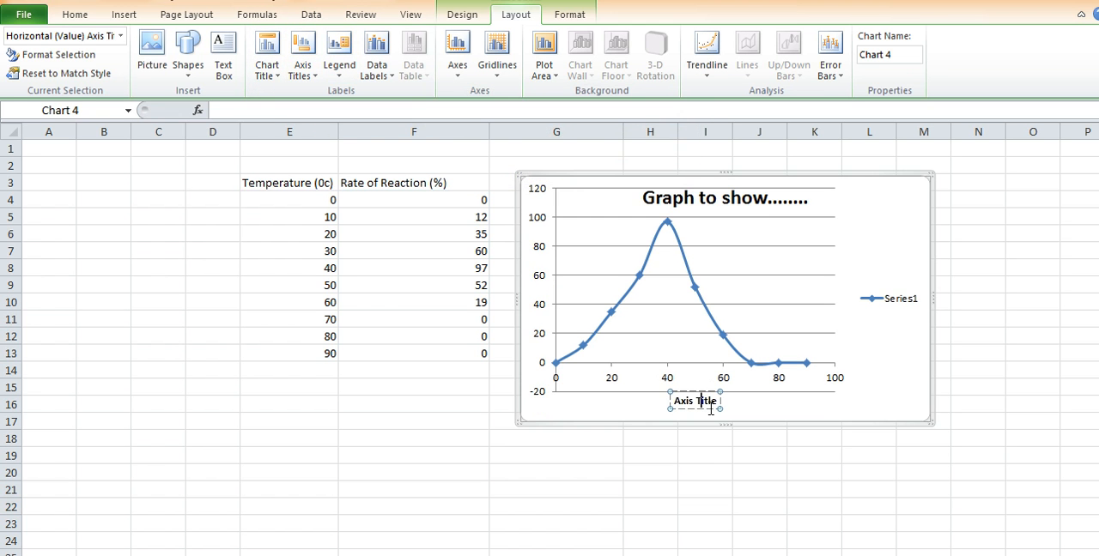
pyautogui.press('BackSpace')
pyautogui.press('BackSpace')
pyautogui.press('BackSpace')
pyautogui.press('BackSpace')
pyautogui.press('BackSpace')
pyautogui.press('BackSpace')
pyautogui.press('BackSpace')
pyautogui.press('BackSpace')
pyautogui.press('BackSpace')
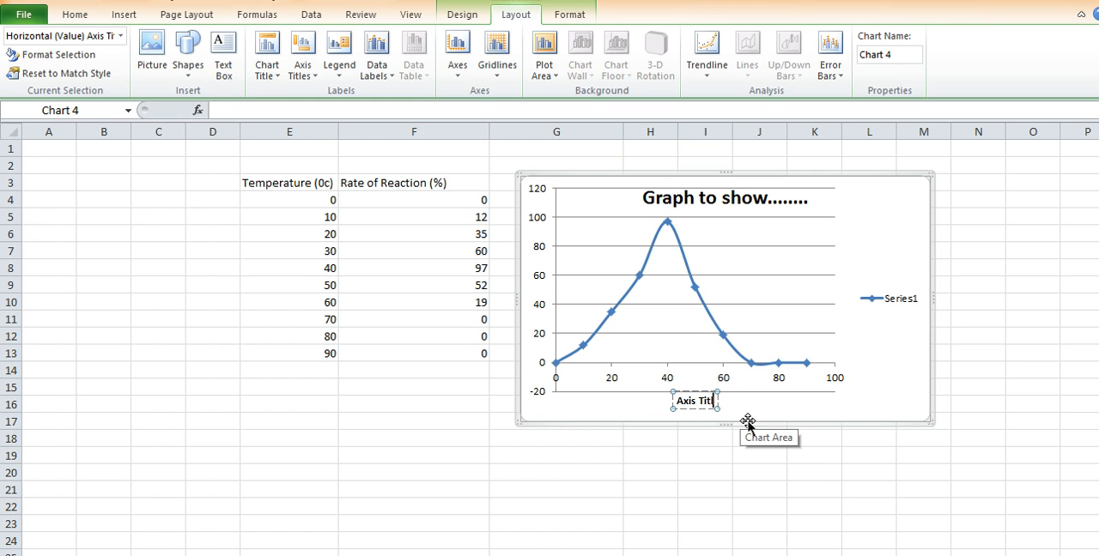
pyautogui.press('BackSpace')
pyautogui.write('Temperature')
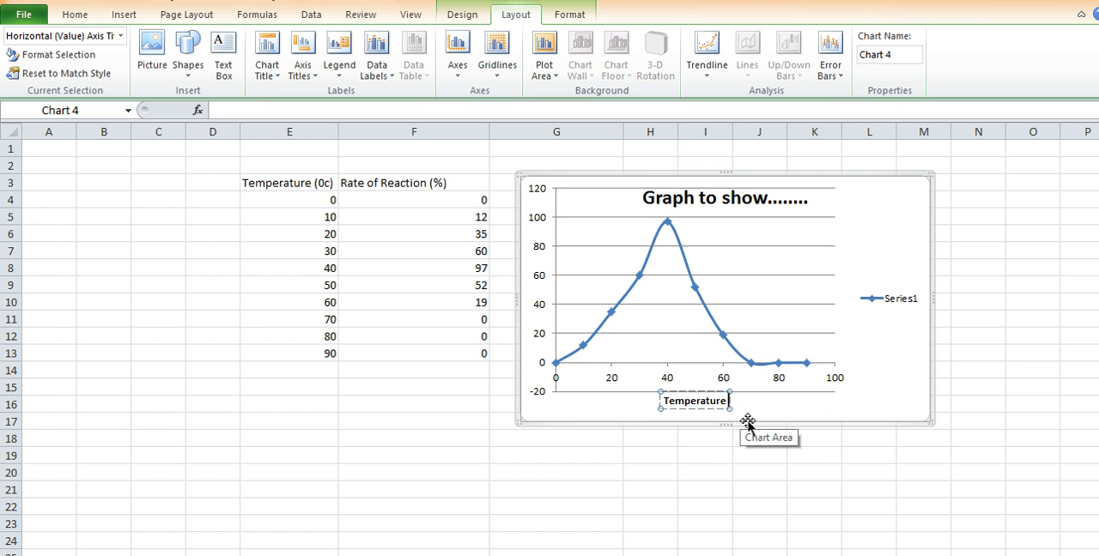
pyautogui.write(' (O')
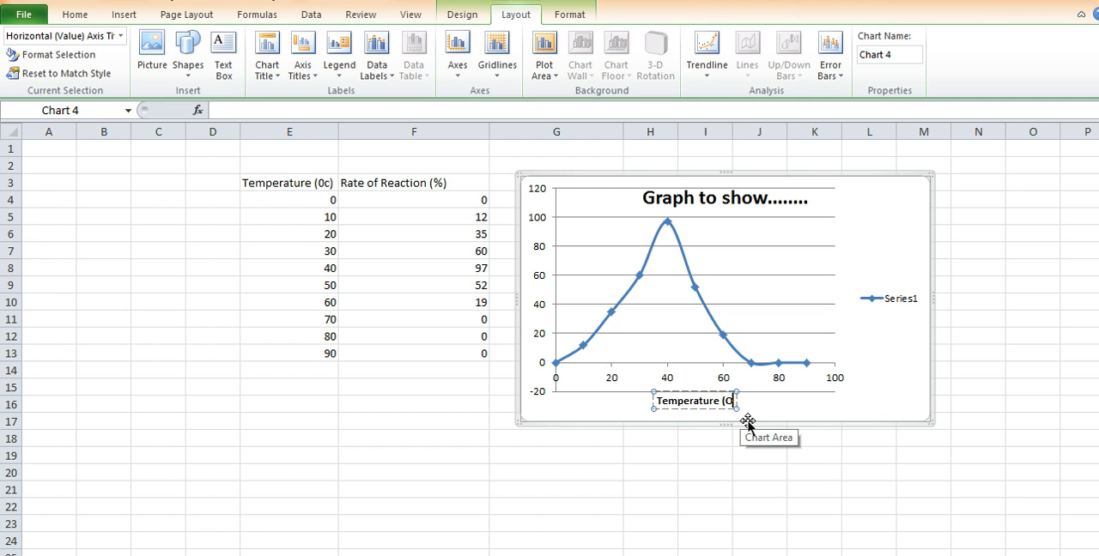
pyautogui.write('C)')
pyautogui.press('BackSpace')
pyautogui.press('BackSpace')
pyautogui.write('c')
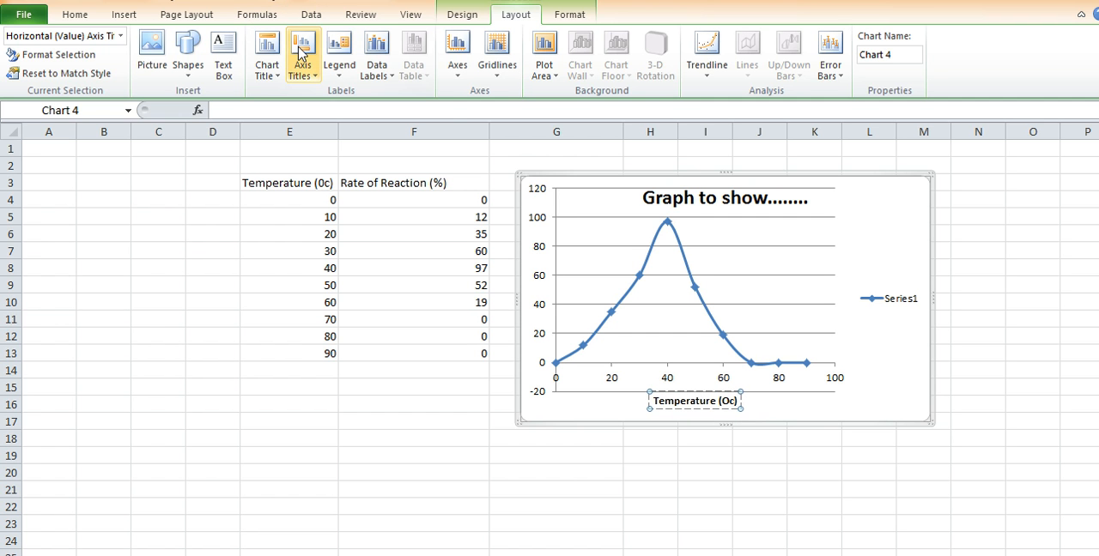
# Add a horizontally displayed primary vertical axis title reading "Enzyme activity (%)"
pyautogui.click(300, 54)
pyautogui.moveTo(339, 111)
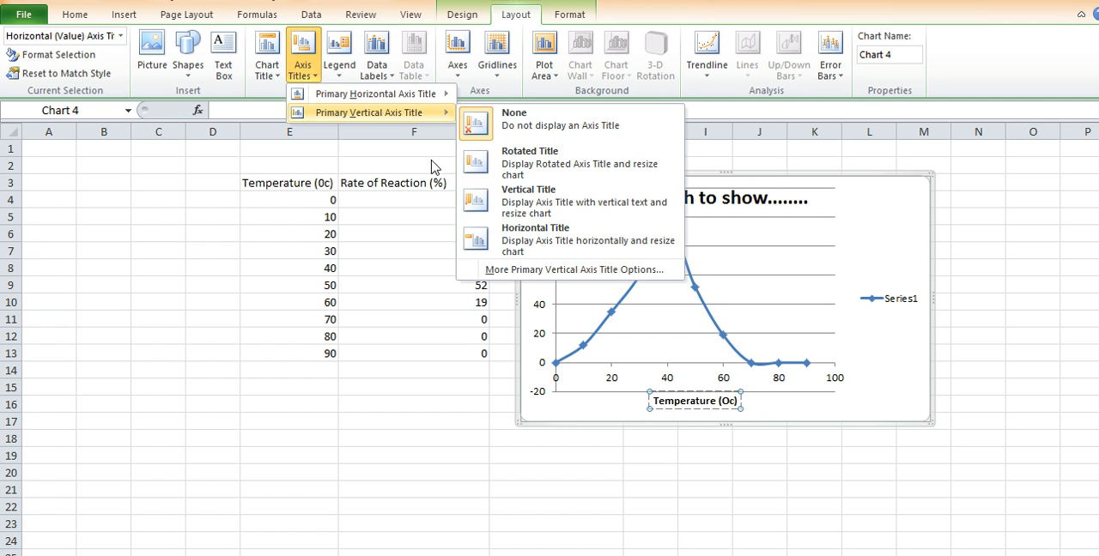
pyautogui.click(576, 244)
pyautogui.doubleClick(568, 292)
pyautogui.moveTo(566, 300); pyautogui.dragTo(534, 297)
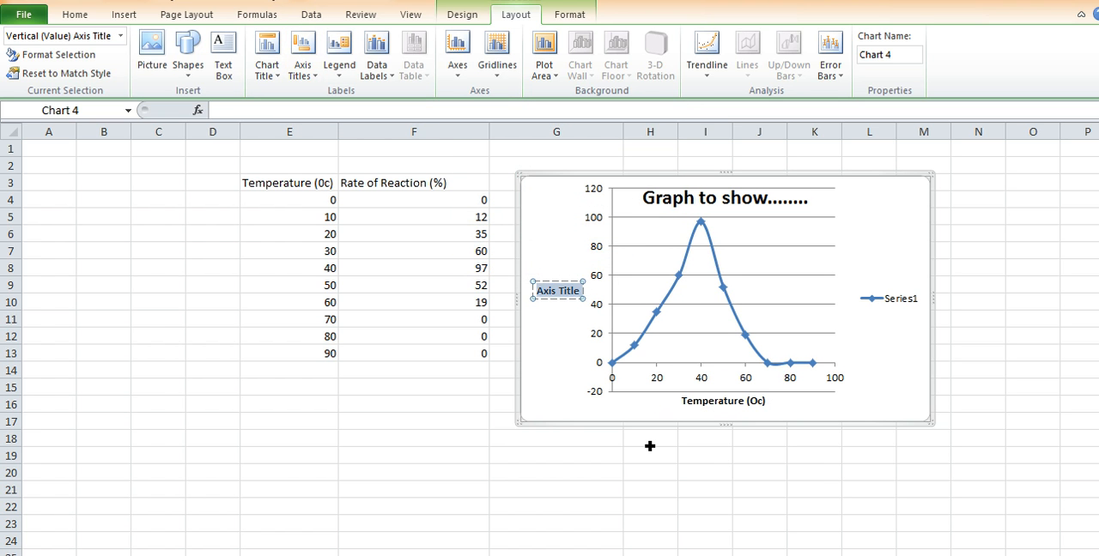
pyautogui.write('Enzyme a')
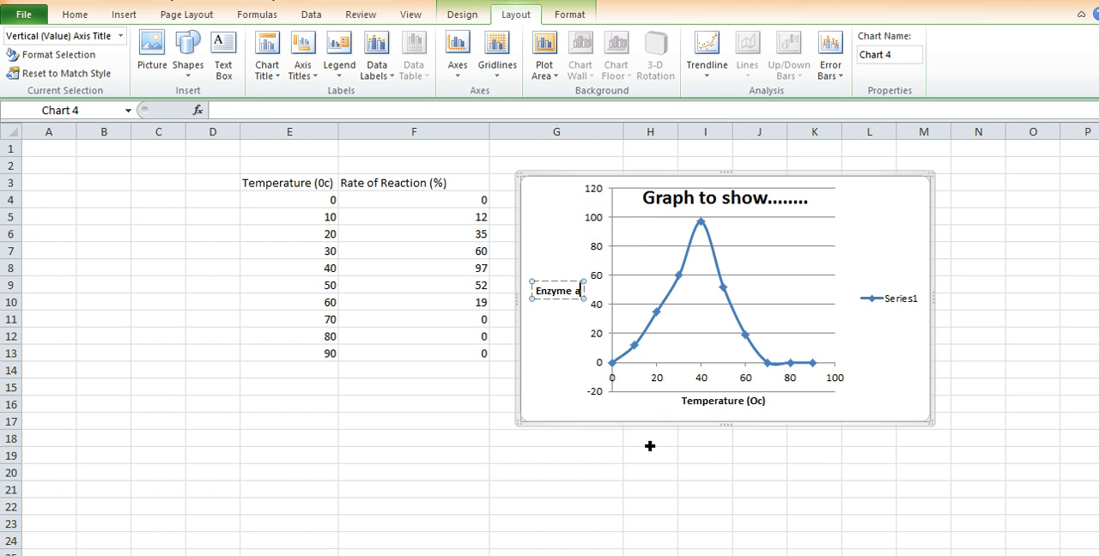
pyautogui.write('ctivity')
pyautogui.press('Return')
pyautogui.write('(%')
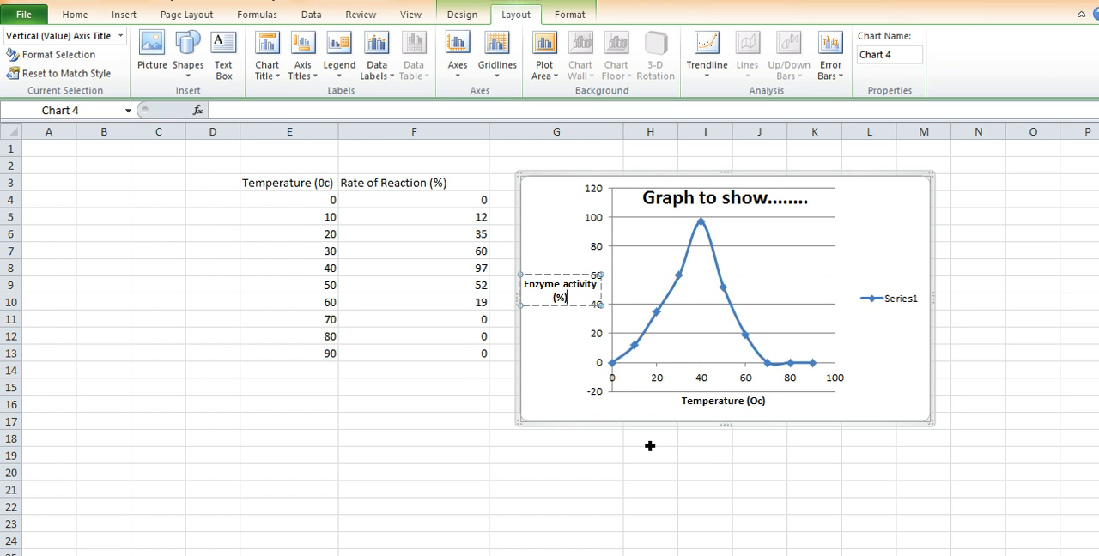
pyautogui.click(821, 483)
# Move the chart over the data table and enlarge it to span about columns E to L and rows 2 to 21
pyautogui.click(580, 378)
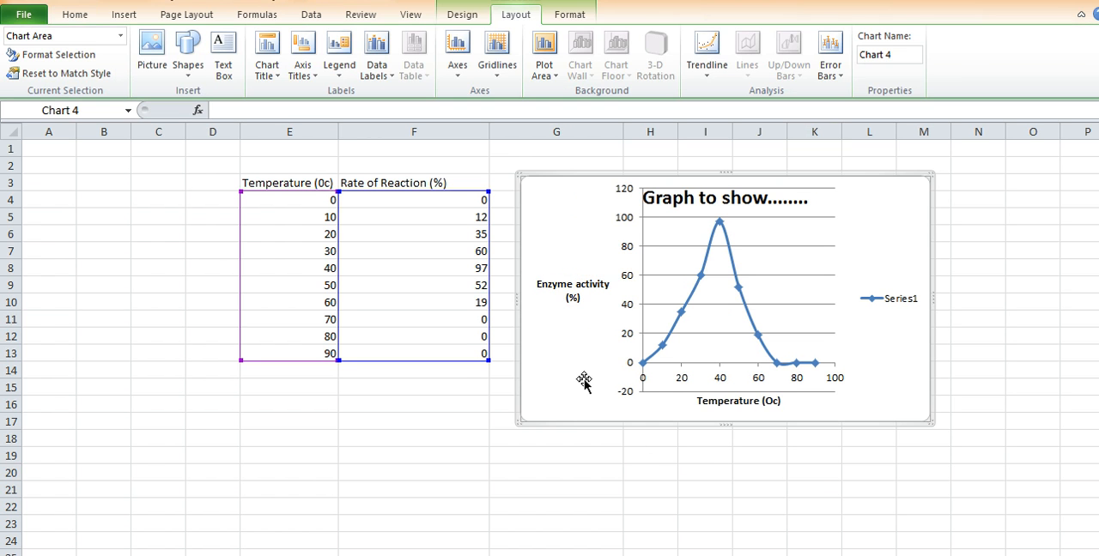
pyautogui.moveTo(587, 412); pyautogui.dragTo(303, 405)
pyautogui.moveTo(652, 422); pyautogui.dragTo(907, 507)
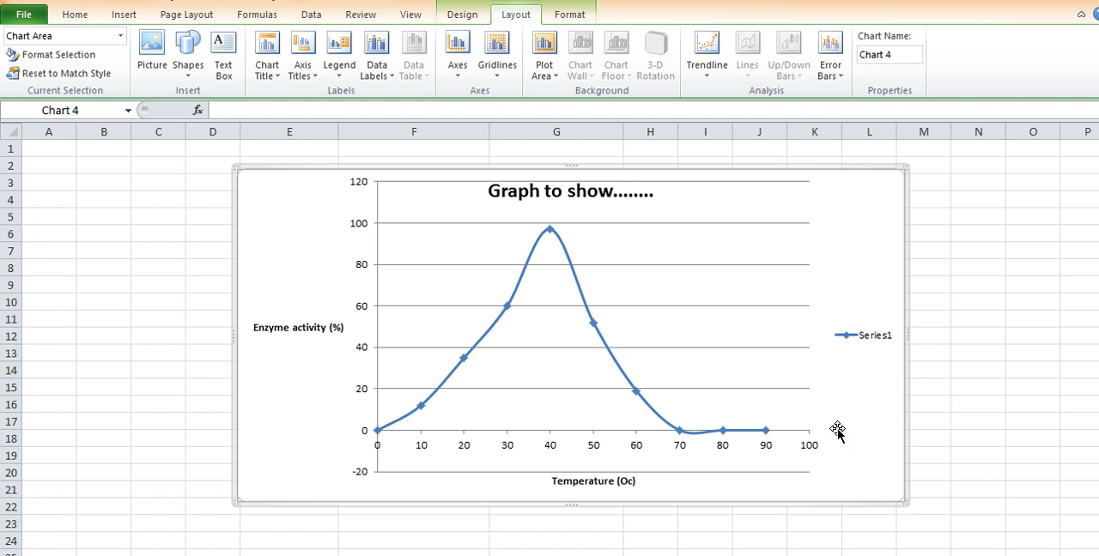
# Cut the chart from the worksheet and paste it into a new blank Microsoft Word 2010 document
pyautogui.rightClick(840, 169)
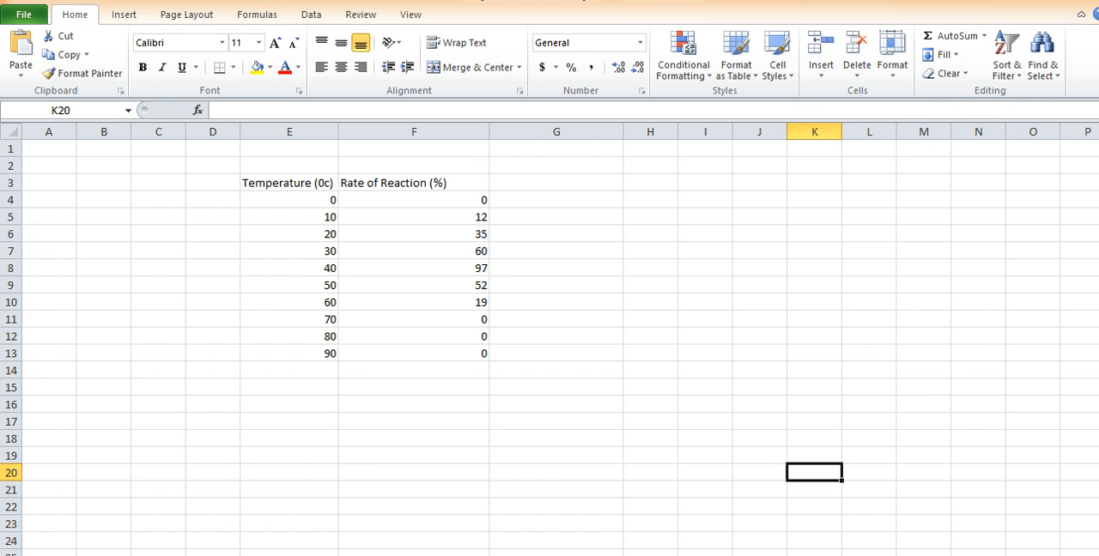
pyautogui.rightClick(281, 554)
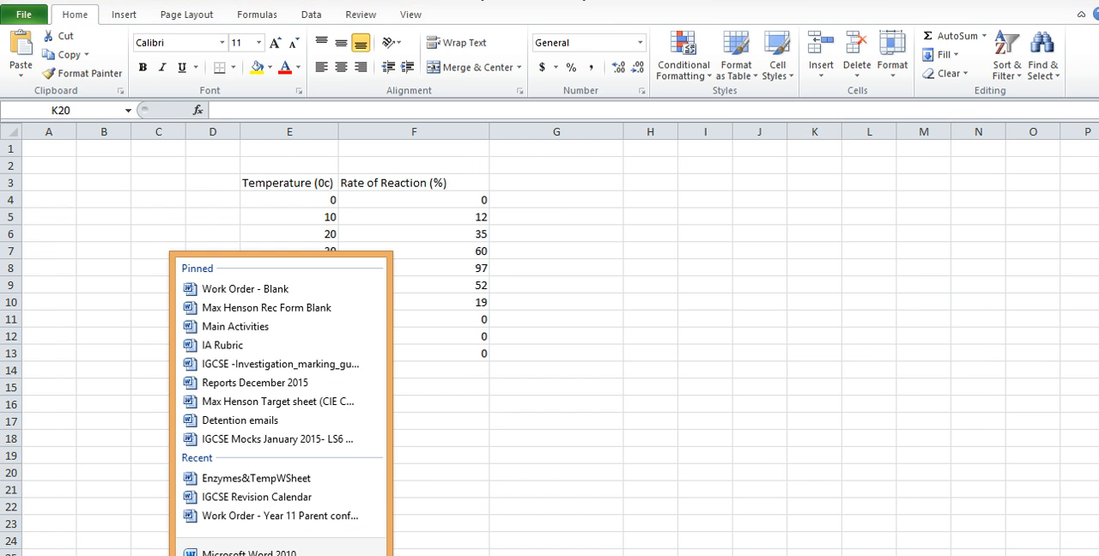
pyautogui.click(270, 552)
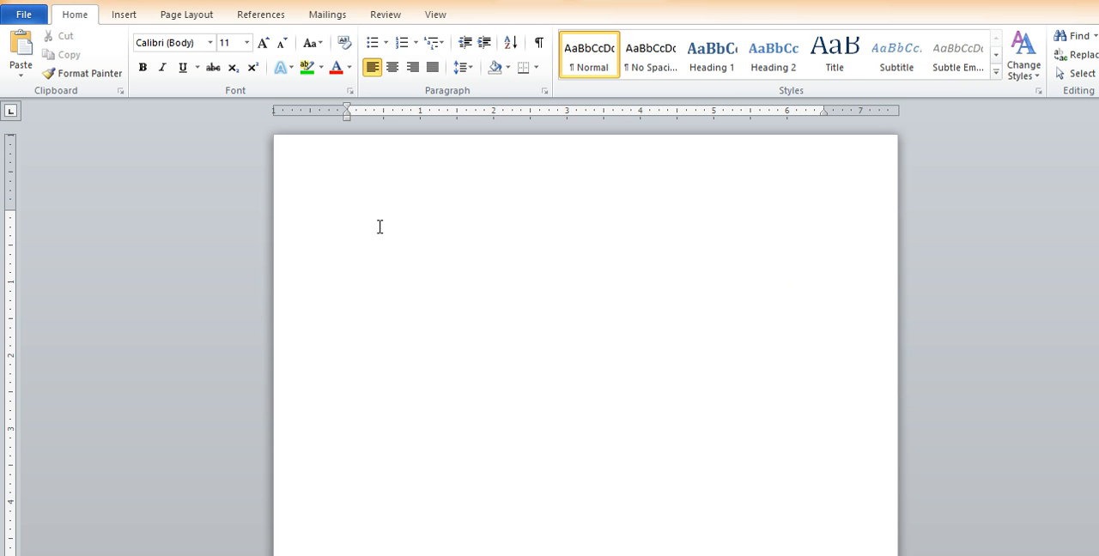
pyautogui.rightClick(379, 226)
pyautogui.click(411, 287)
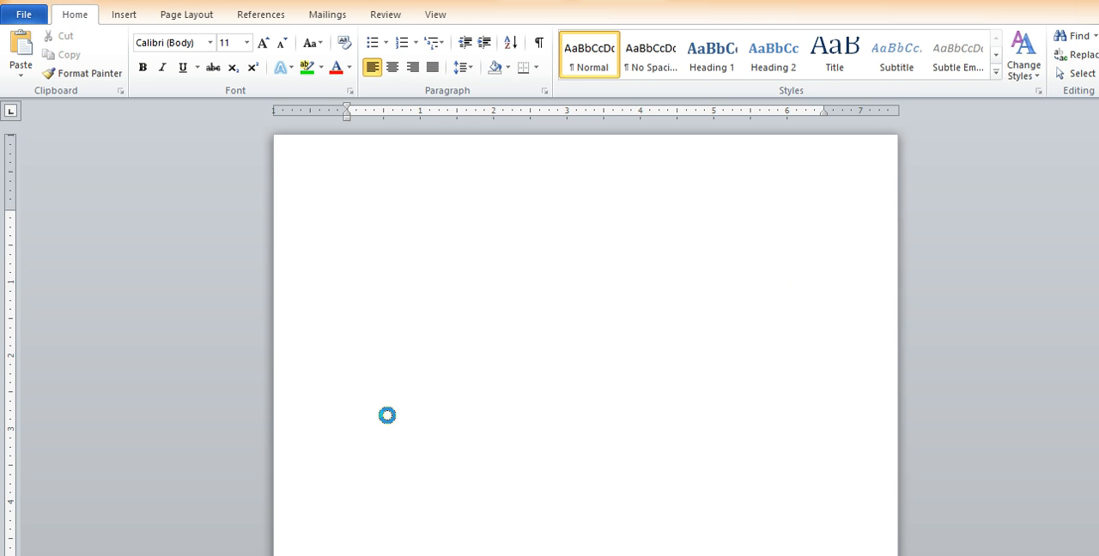